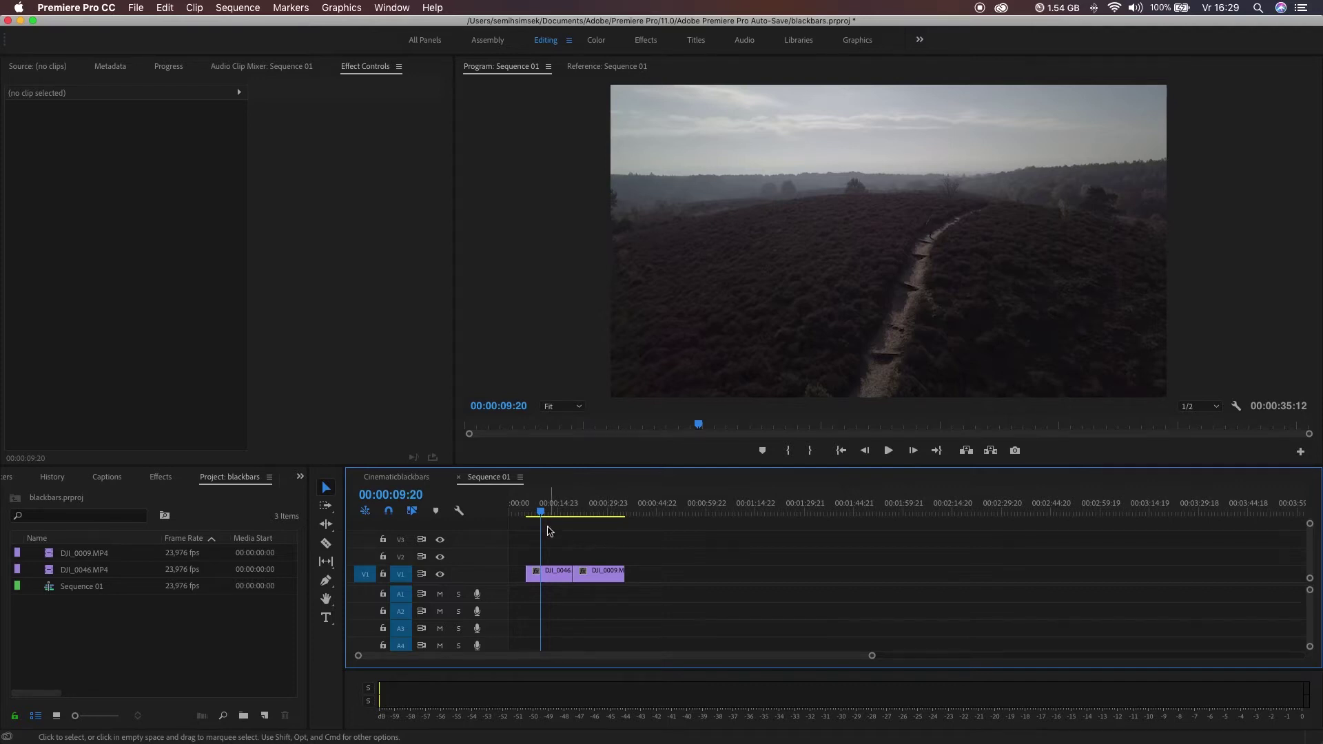
Step: Scrub the playhead through the two drone clips in Sequence 01 to preview the heathland trail
drag(548, 507, 553, 518)
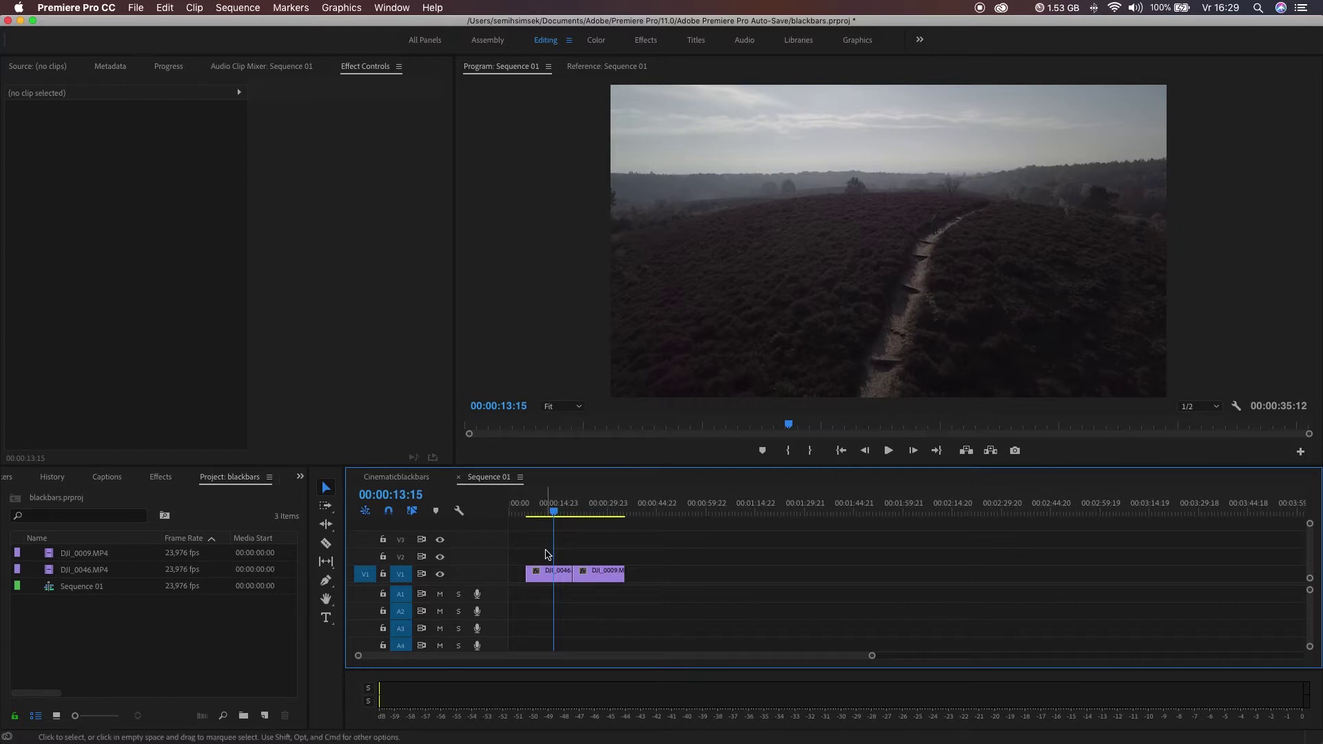
Step: Create an Adjustment Layer with default settings and place it on V2 spanning both drone clips
click(264, 715)
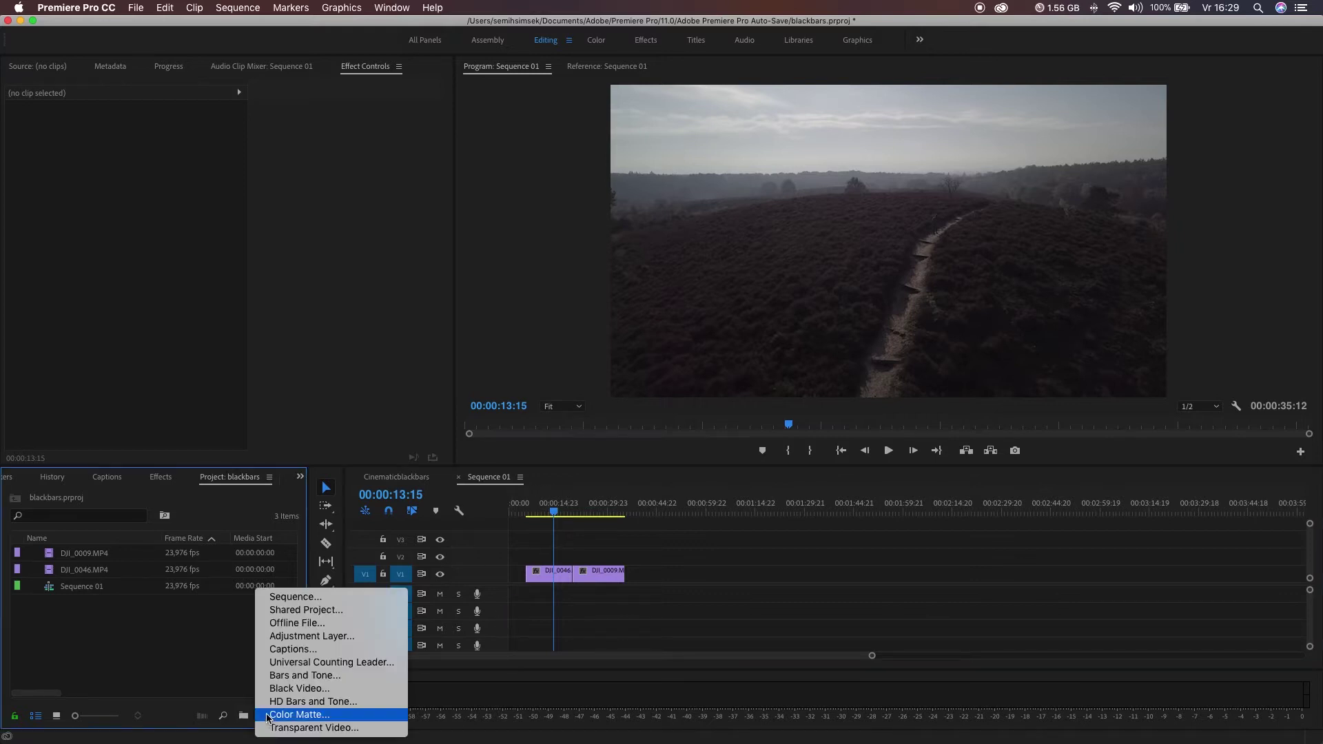
click(316, 637)
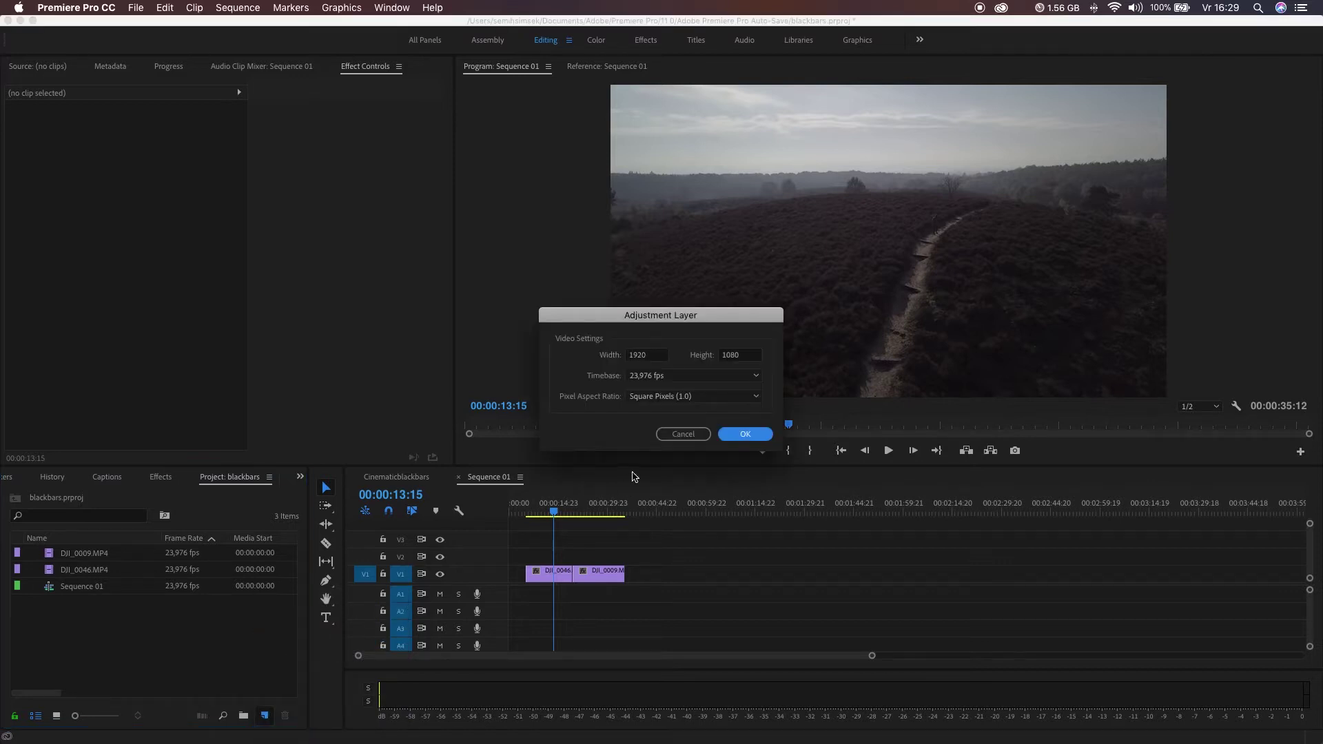
click(750, 443)
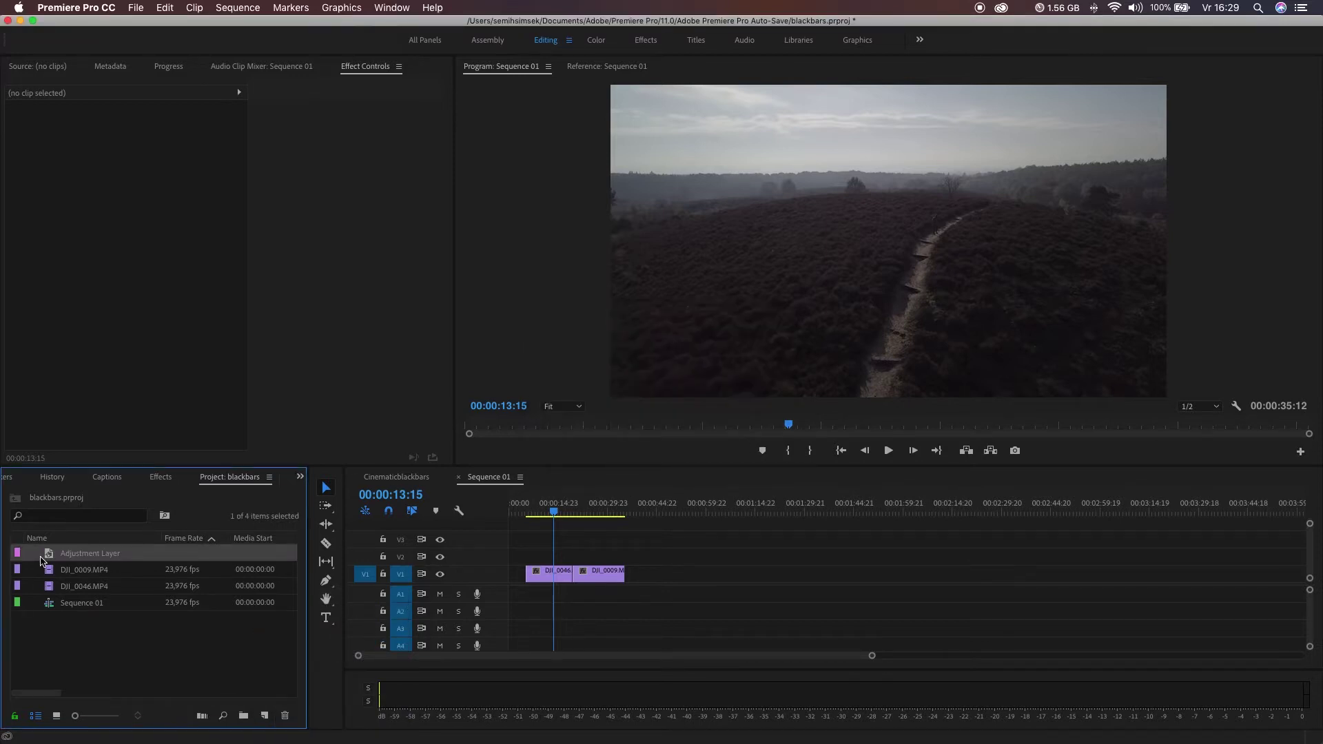
drag(49, 556, 624, 559)
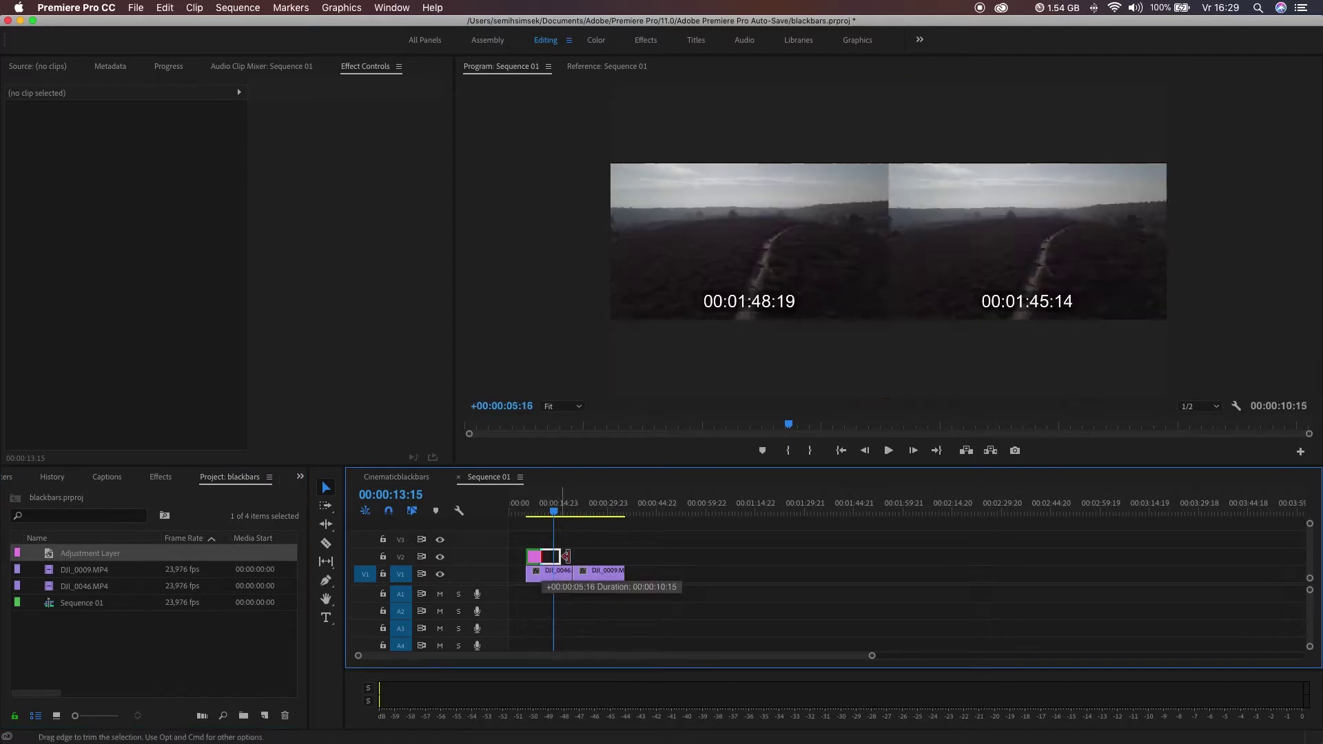
click(551, 504)
Step: Search the Effects panel for 'crop' and drop the Crop effect onto the adjustment layer
click(168, 481)
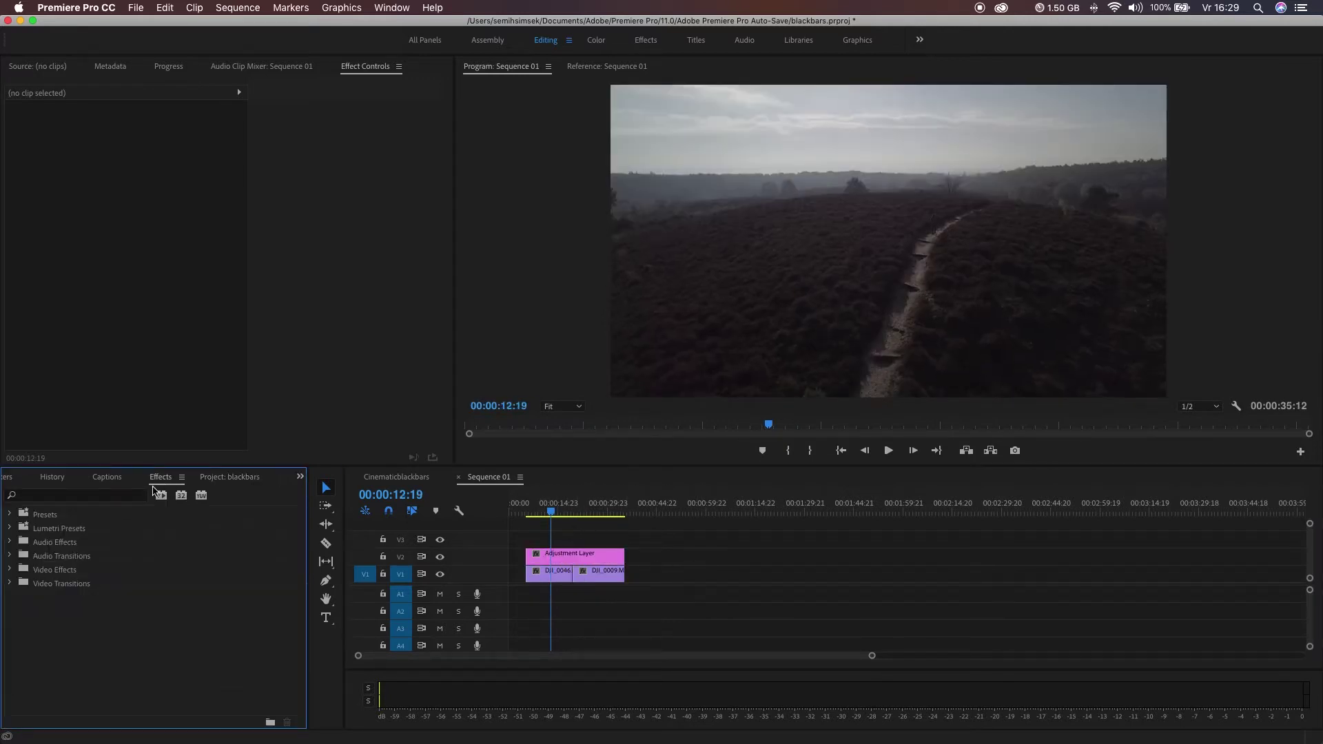
click(89, 497)
text(crop)
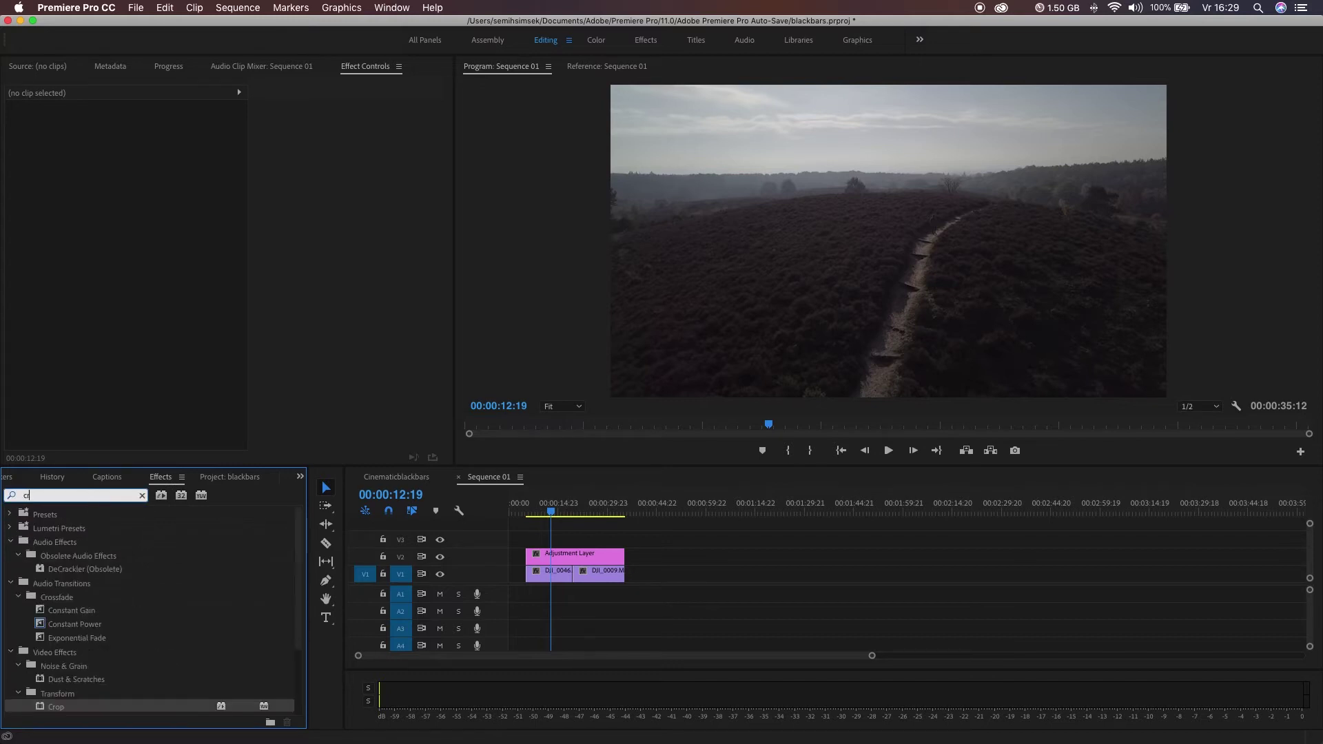
key(Return)
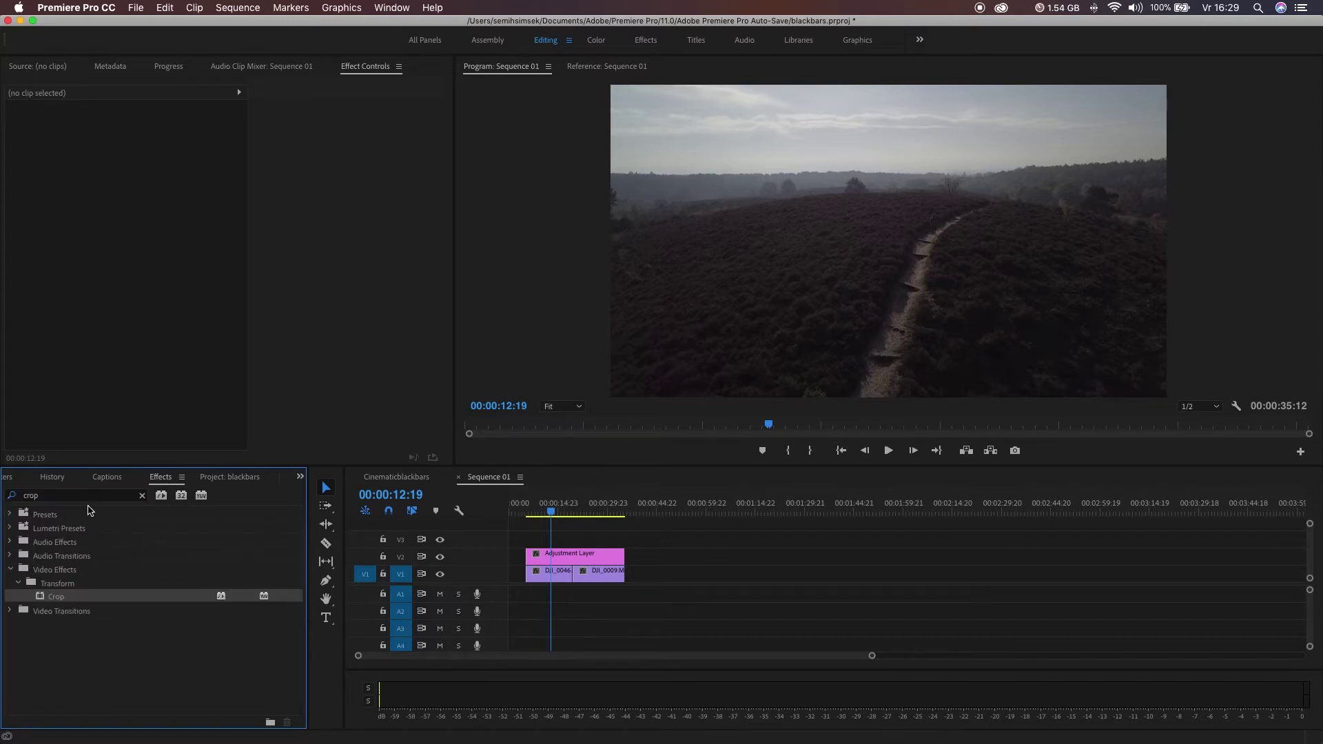
drag(52, 598, 579, 558)
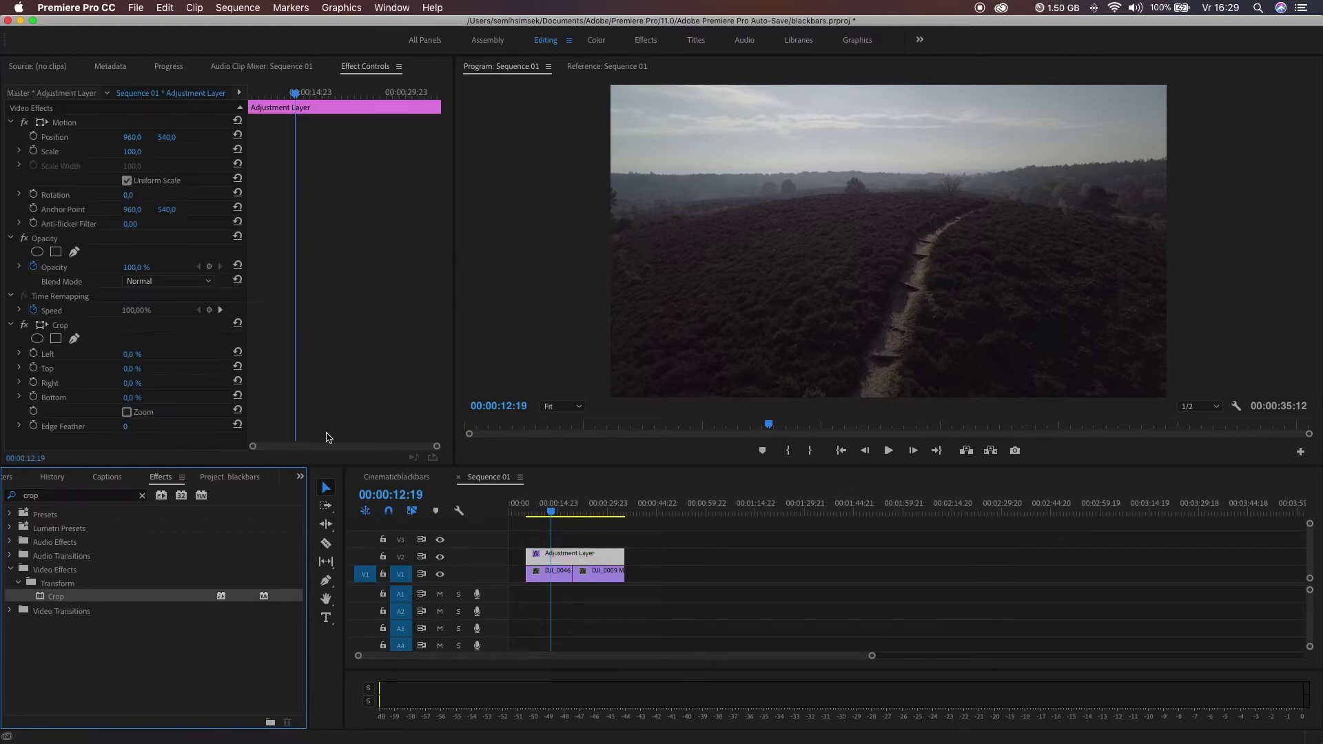
Step: Set the Crop effect's Top and Bottom to 12%, then scrub to preview the letterboxed footage
click(132, 368)
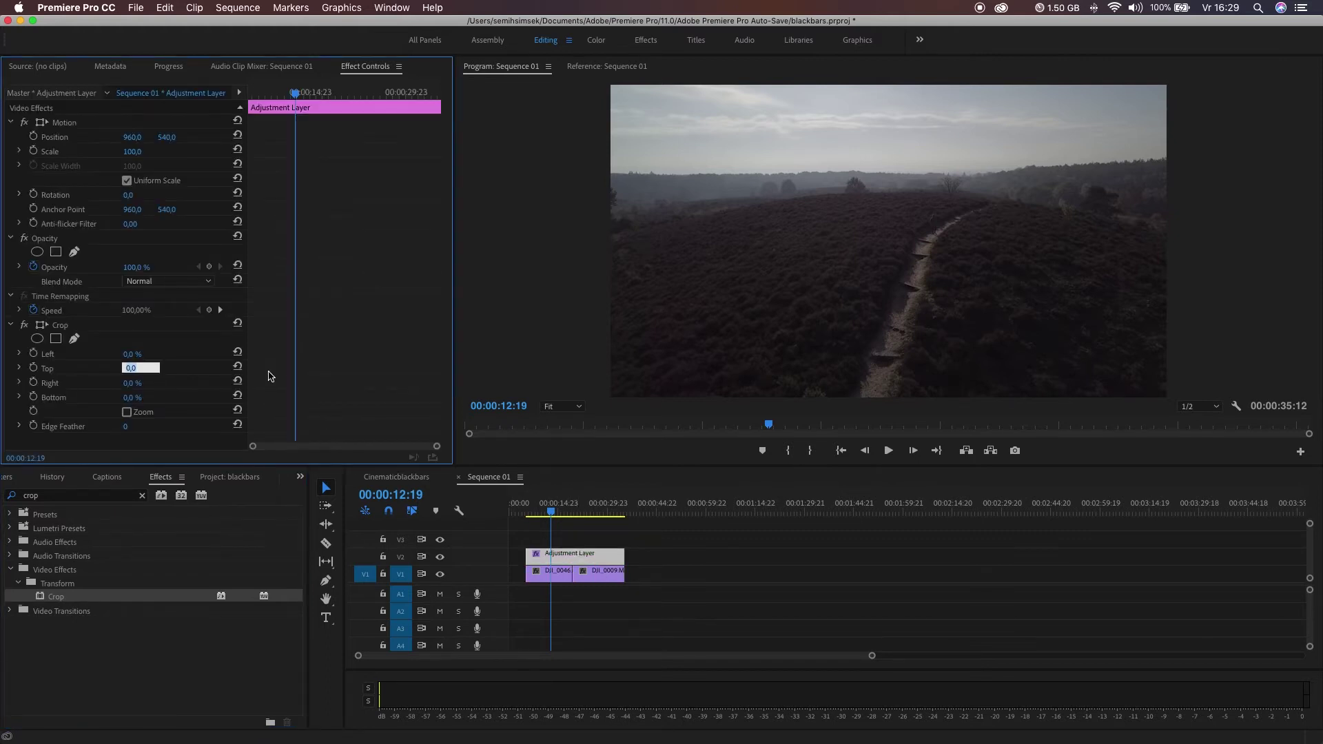
text(12)
key(Return)
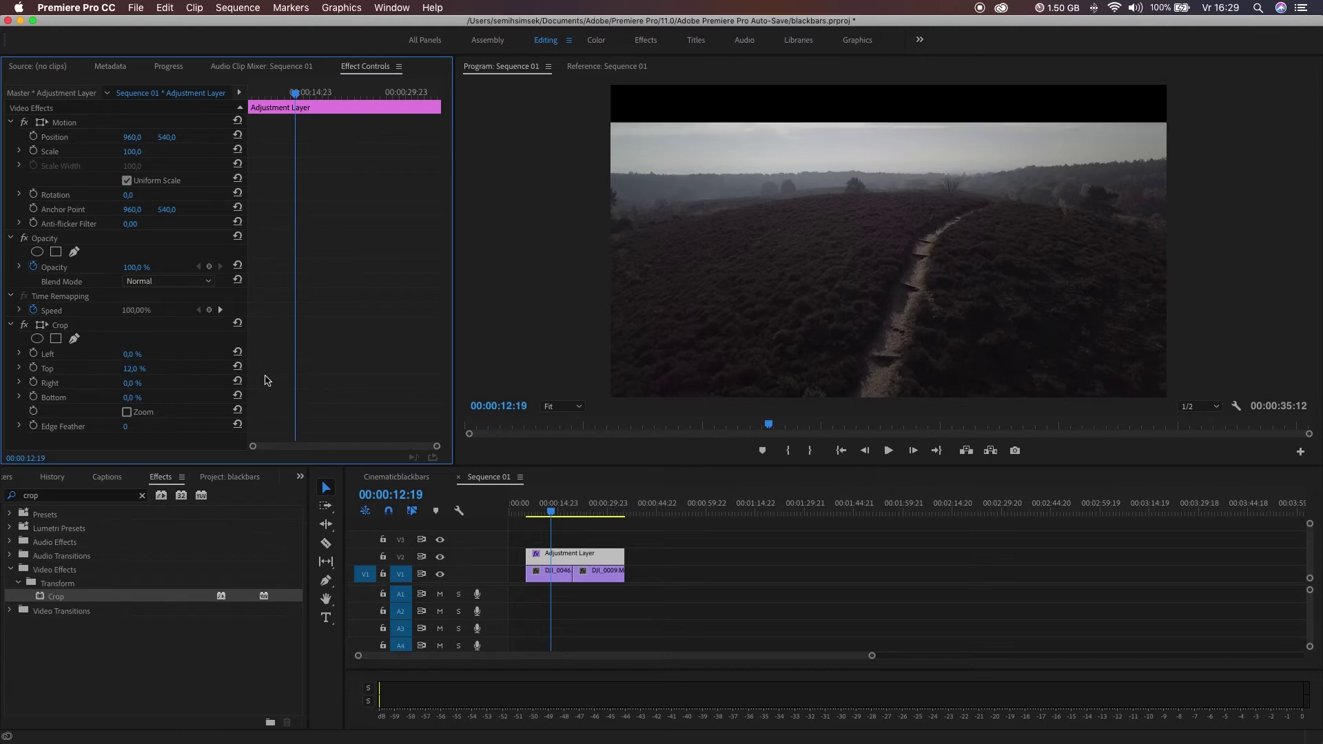
click(141, 397)
text(12)
key(Return)
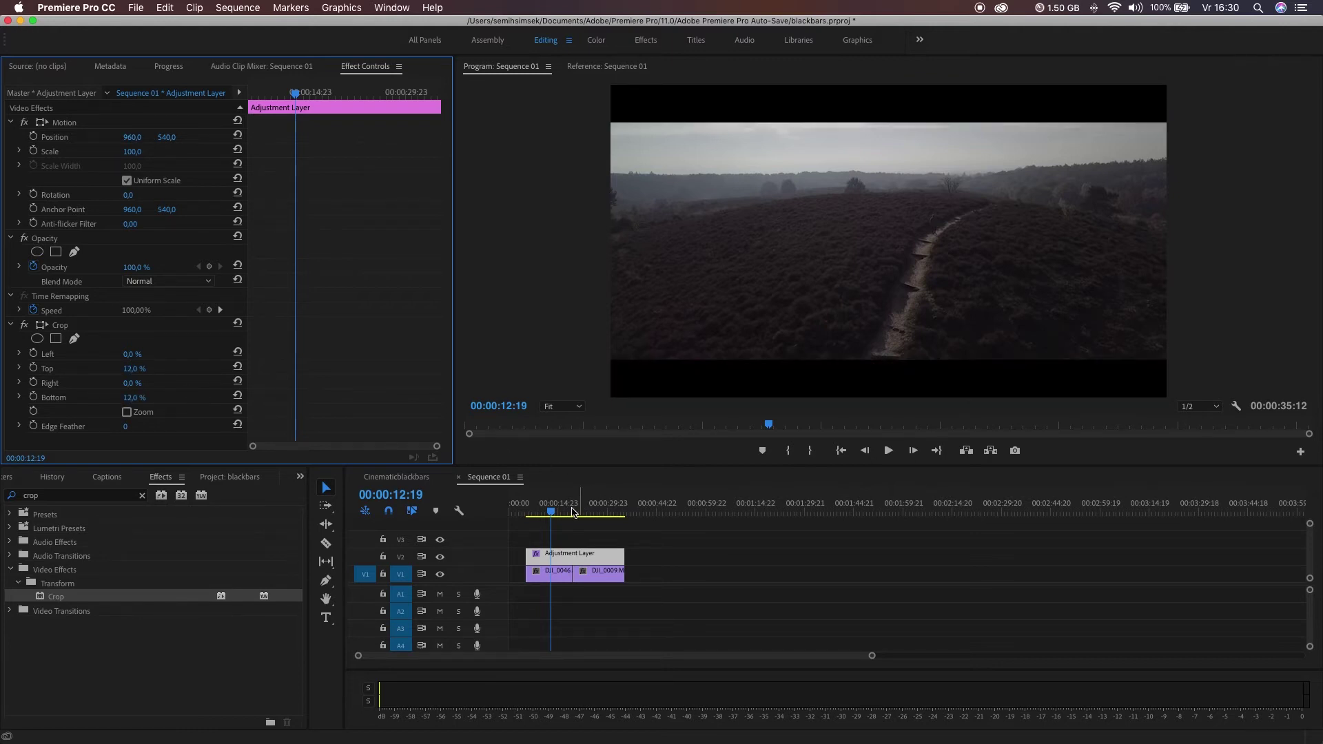
drag(553, 514, 591, 520)
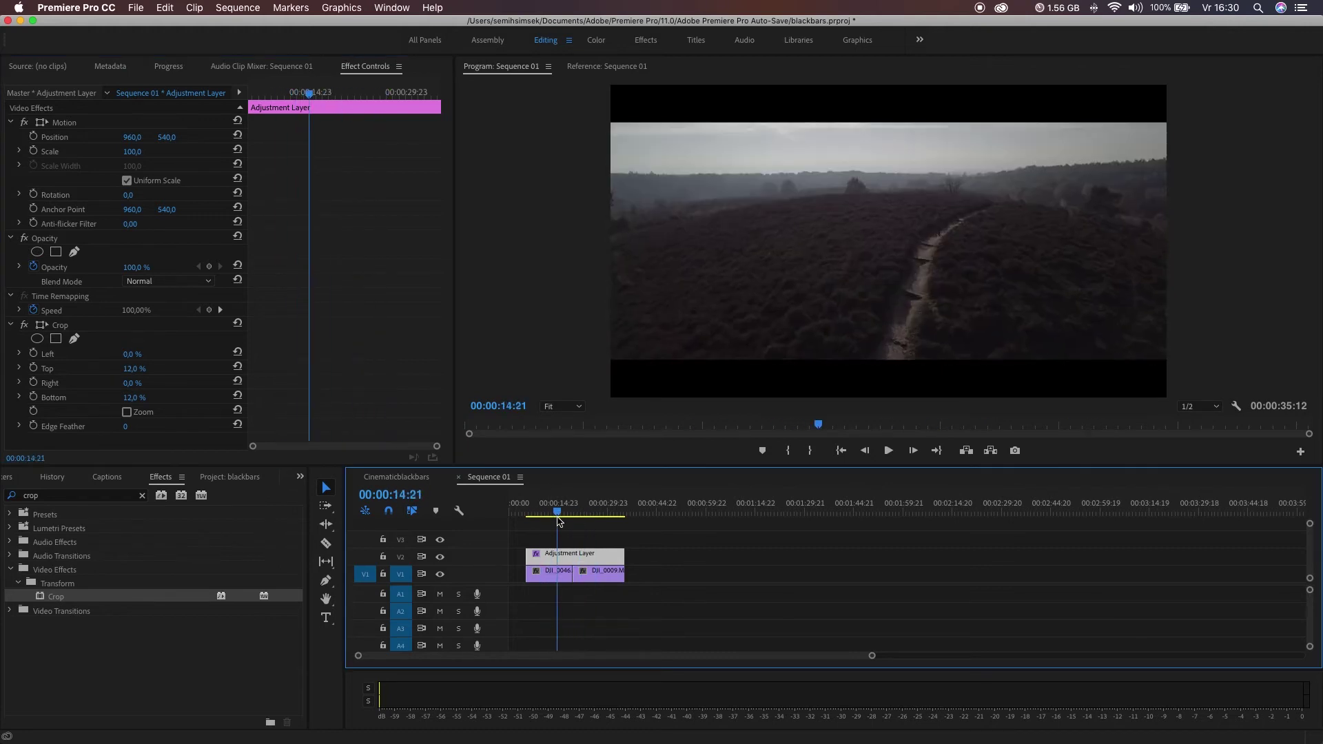